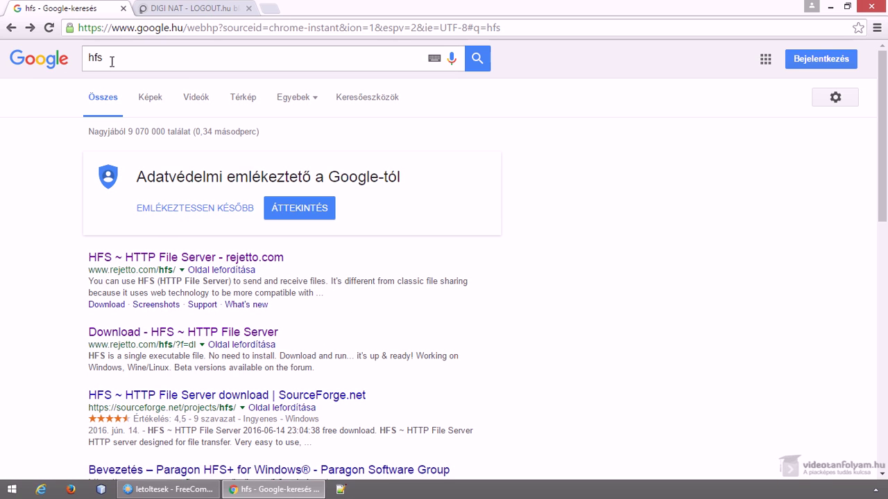
# - Open the rejetto.com HFS site from the search results and download hfs.exe
pyautogui.click(170, 267)
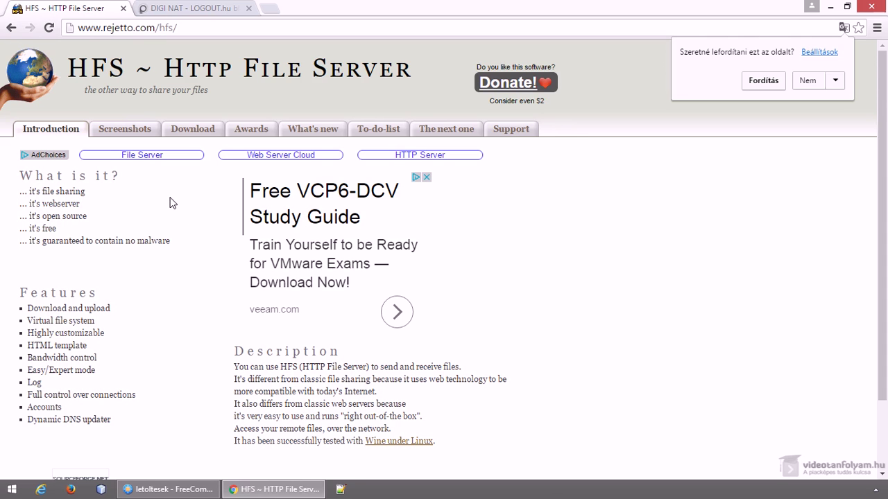
pyautogui.click(192, 130)
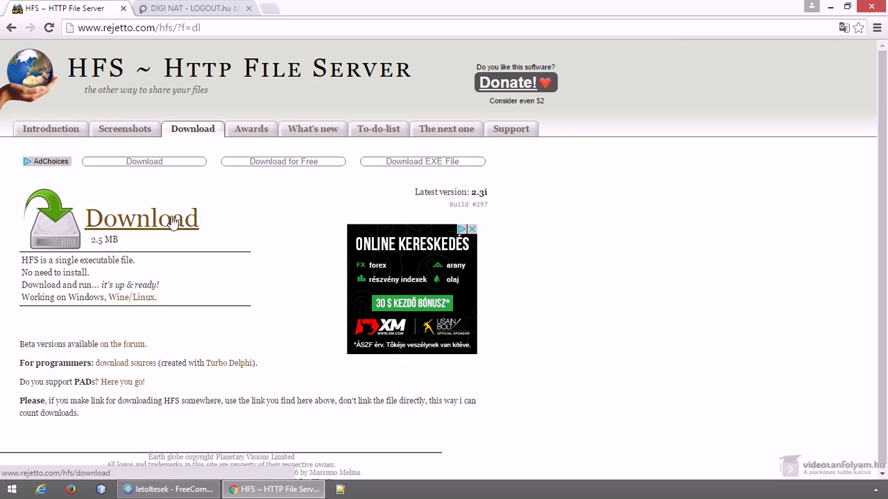
pyautogui.click(173, 221)
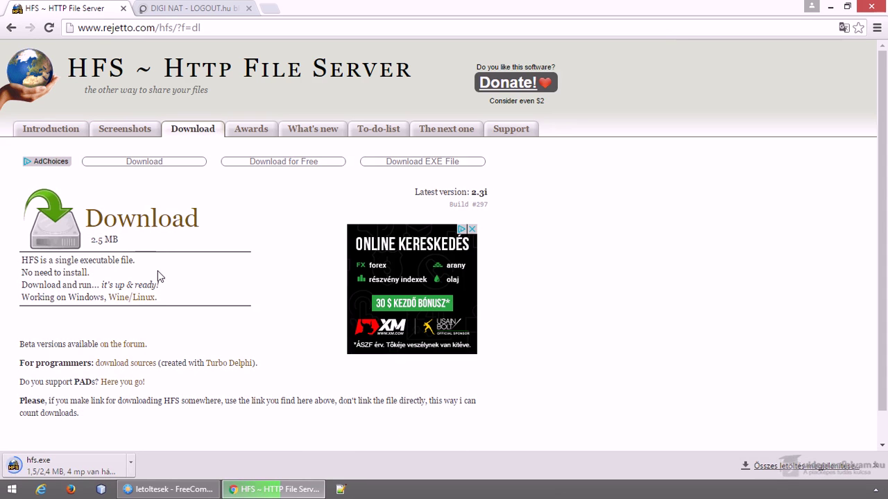
# - Switch to FreeCommander and set hfs.exe in C:\letoltesek to always run as administrator in its compatibility properties
pyautogui.click(174, 486)
pyautogui.click(32, 129)
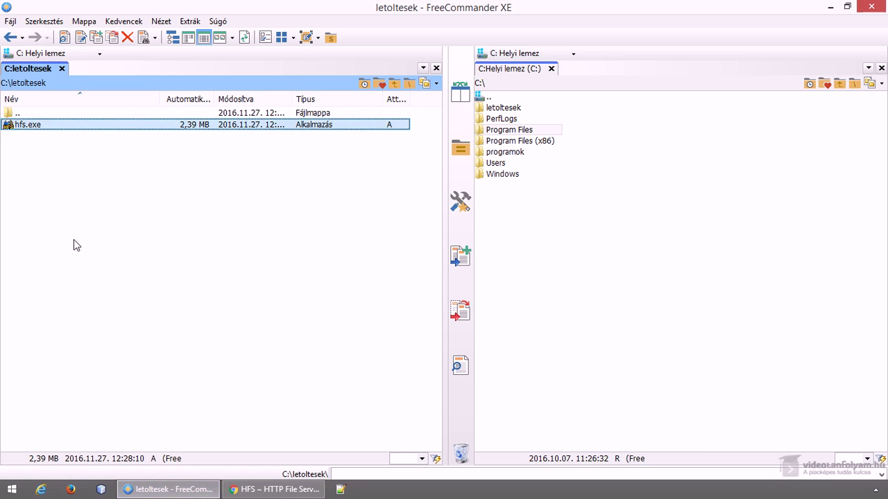
pyautogui.rightClick(37, 132)
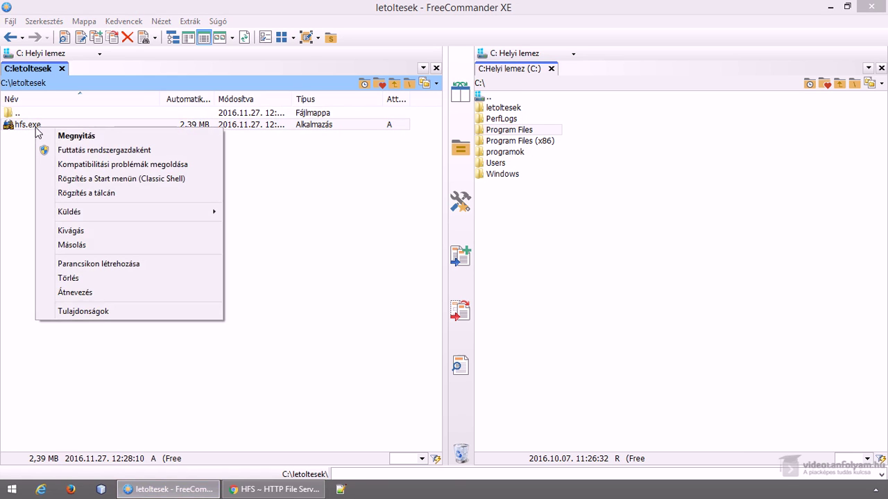
pyautogui.click(87, 311)
pyautogui.hotkey('ctrl', 'Tab')
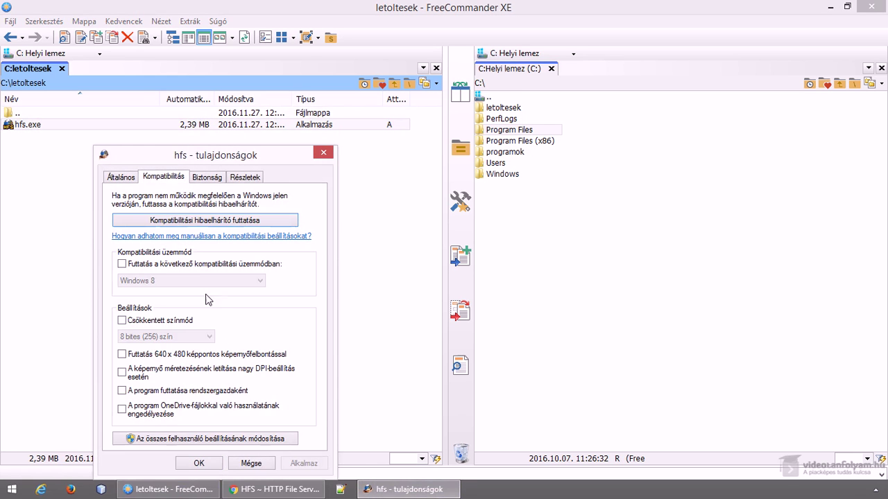
pyautogui.click(166, 391)
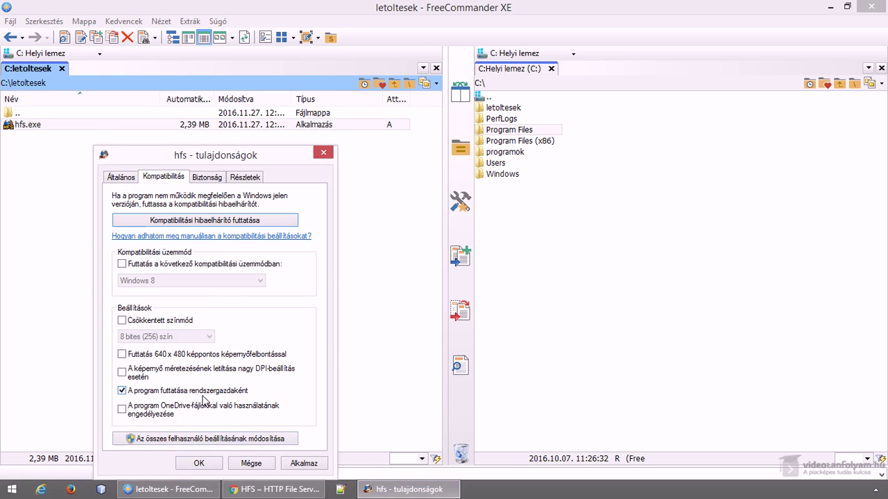
pyautogui.click(199, 464)
# - Launch hfs.exe with firewall access allowed on private networks, and accept adding HFS to the shell context menu
pyautogui.doubleClick(34, 126)
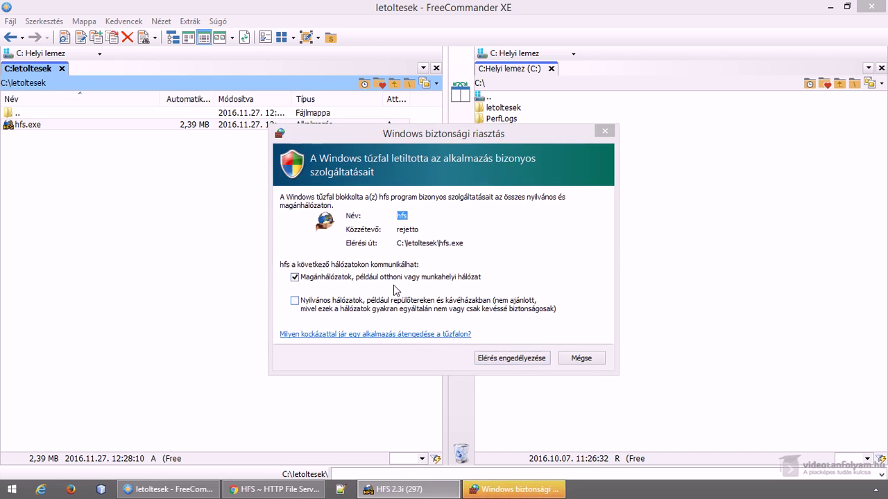
pyautogui.click(501, 356)
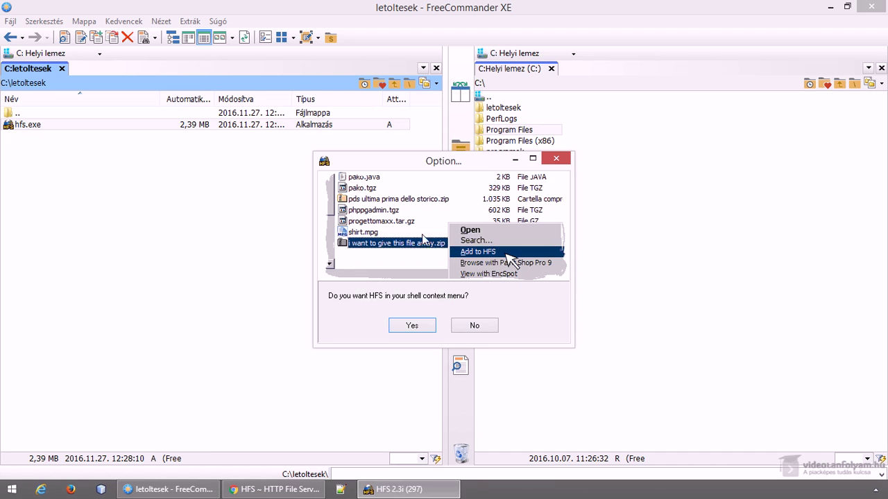
pyautogui.moveTo(454, 163); pyautogui.dragTo(254, 164)
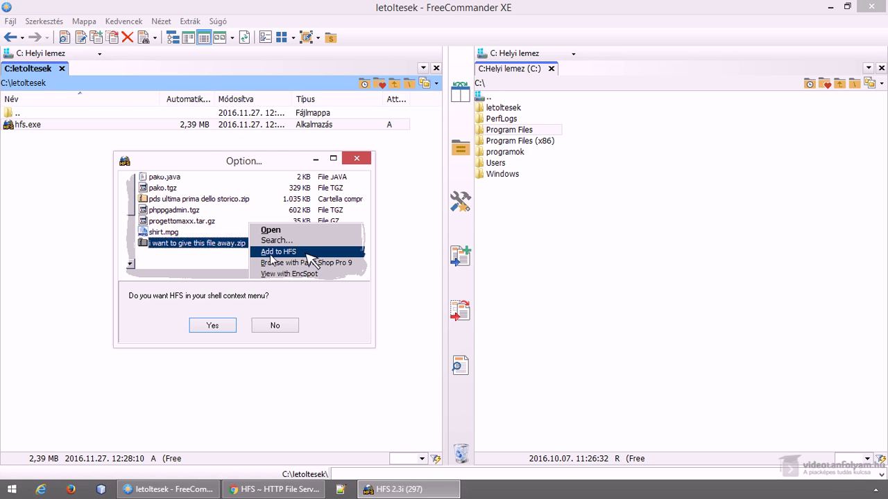
pyautogui.click(222, 326)
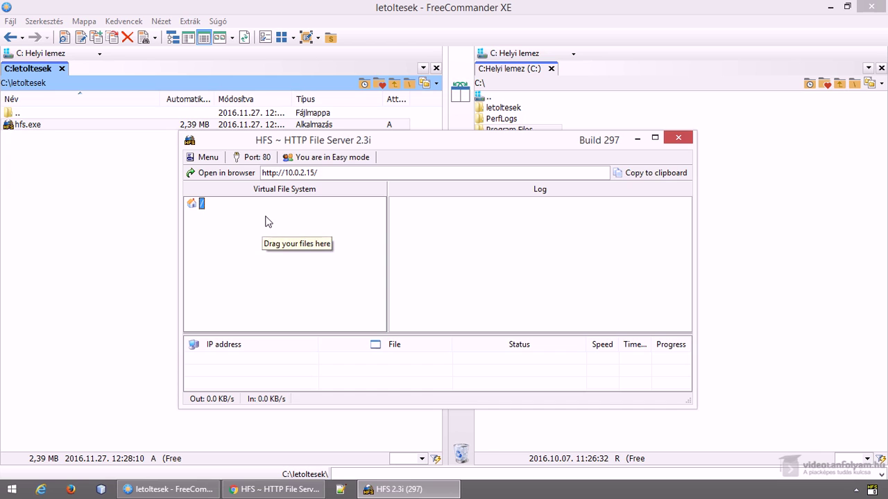
# - Set the HFS server port to 1000
pyautogui.click(266, 164)
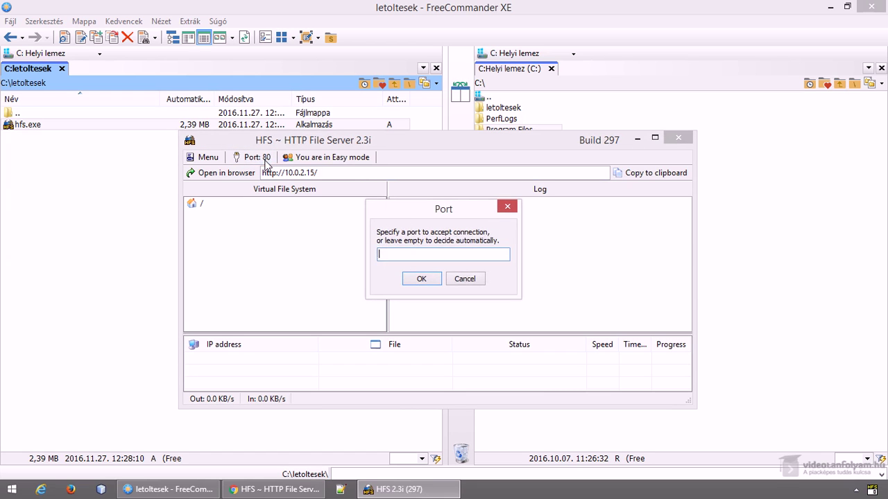
pyautogui.write('1000')
pyautogui.click(422, 278)
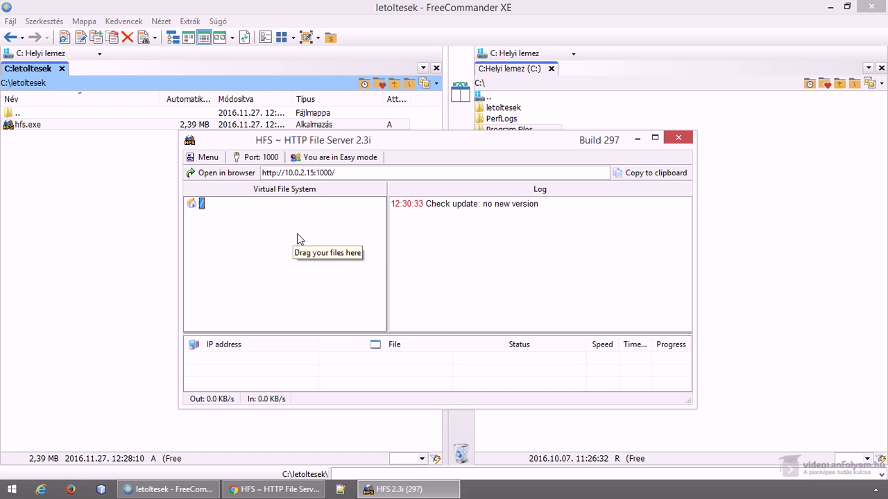
# - Have HFS find the external IP address and highlight the full server URL built from it
pyautogui.click(205, 158)
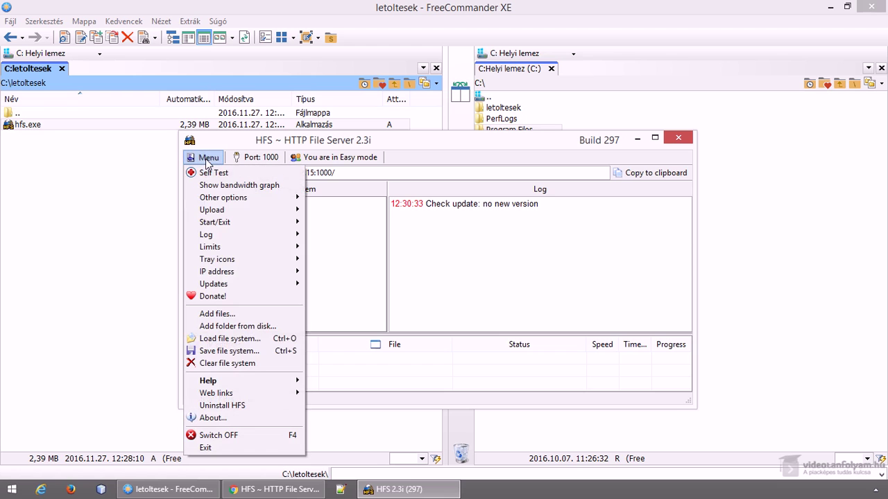
pyautogui.moveTo(243, 272)
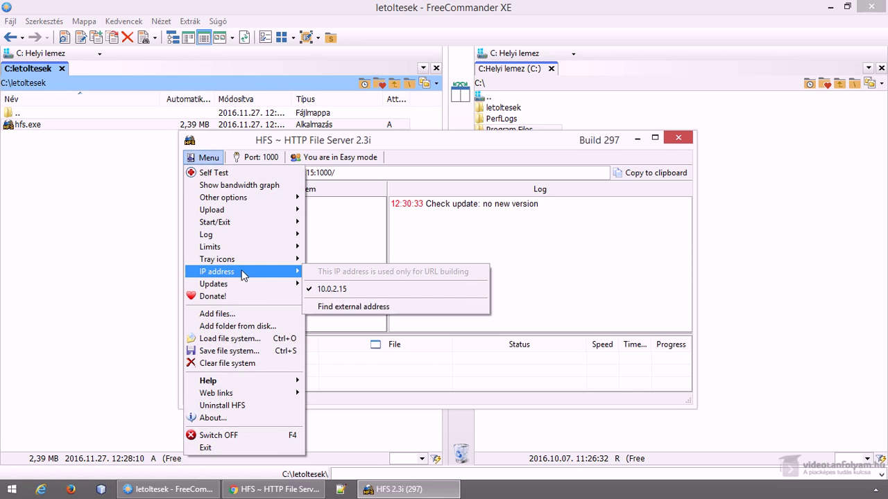
pyautogui.click(351, 311)
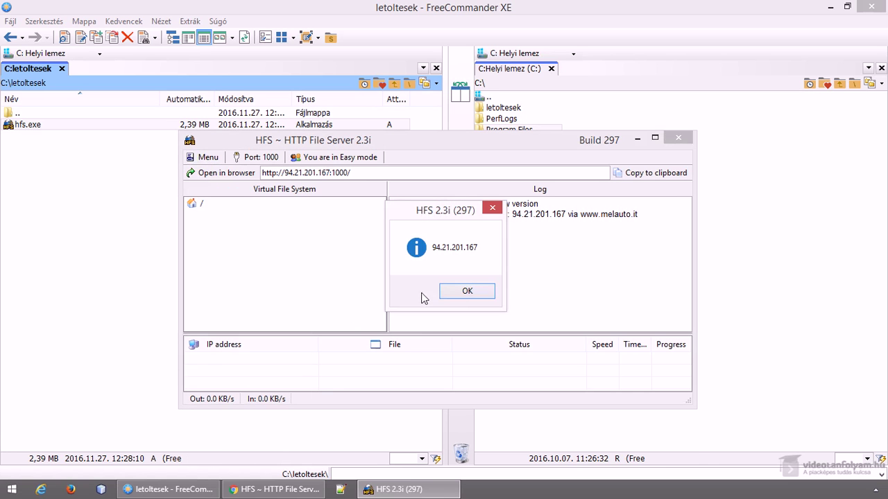
pyautogui.click(462, 291)
pyautogui.moveTo(365, 174); pyautogui.dragTo(208, 174)
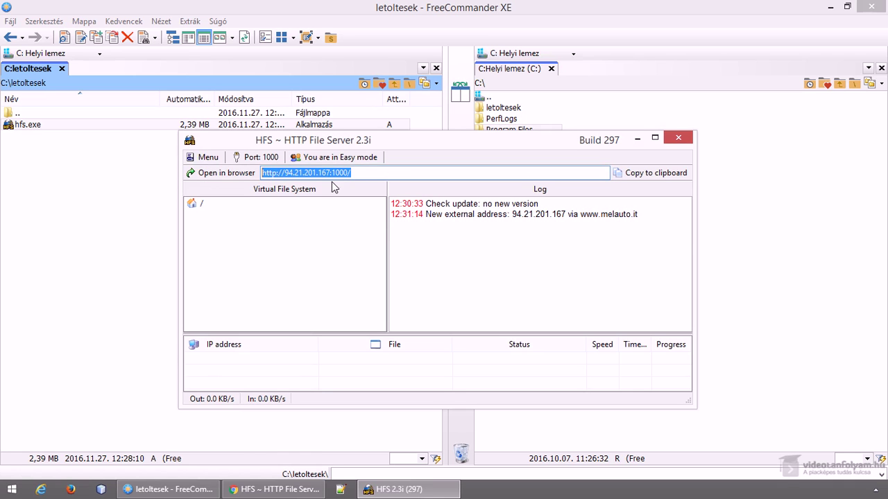
pyautogui.click(355, 174)
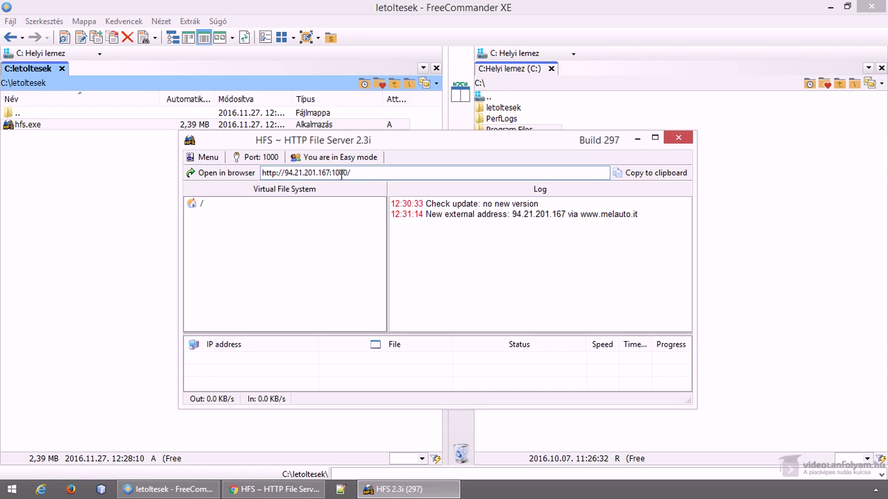
pyautogui.moveTo(367, 174); pyautogui.dragTo(208, 174)
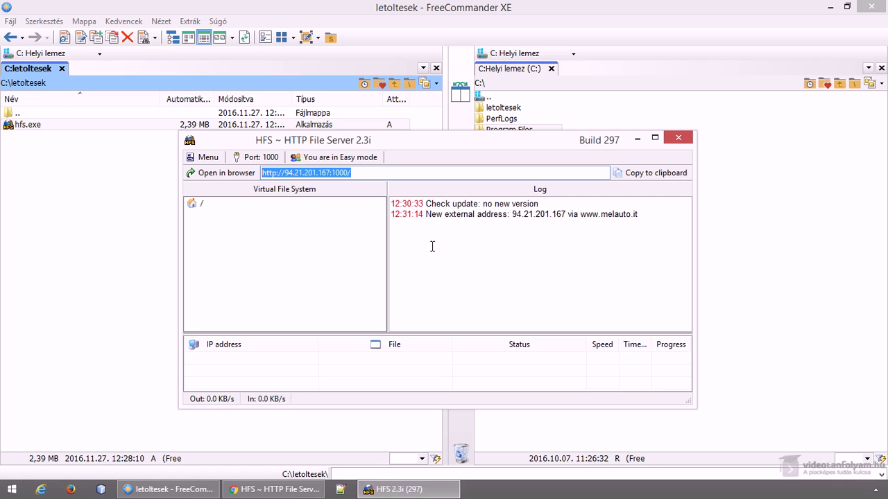
# - Add the programok folder from disk to the virtual file system as a real folder
pyautogui.rightClick(258, 236)
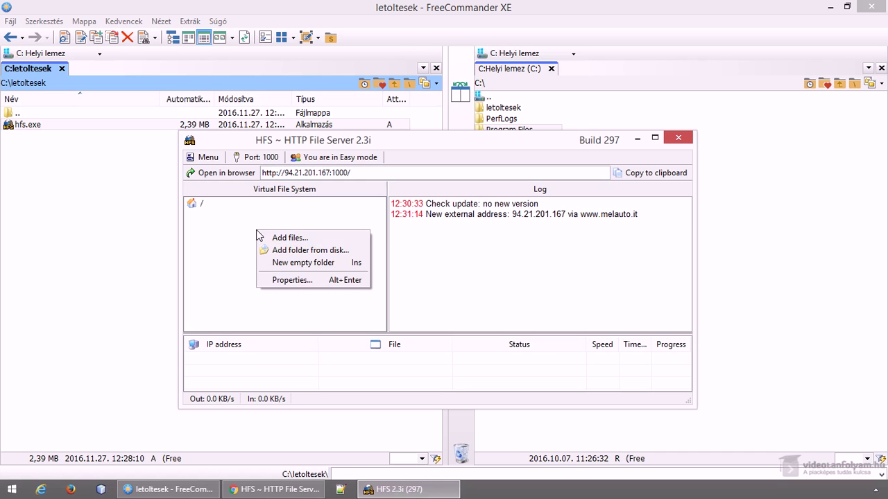
pyautogui.click(299, 251)
pyautogui.scroll(-2, 405, 264)
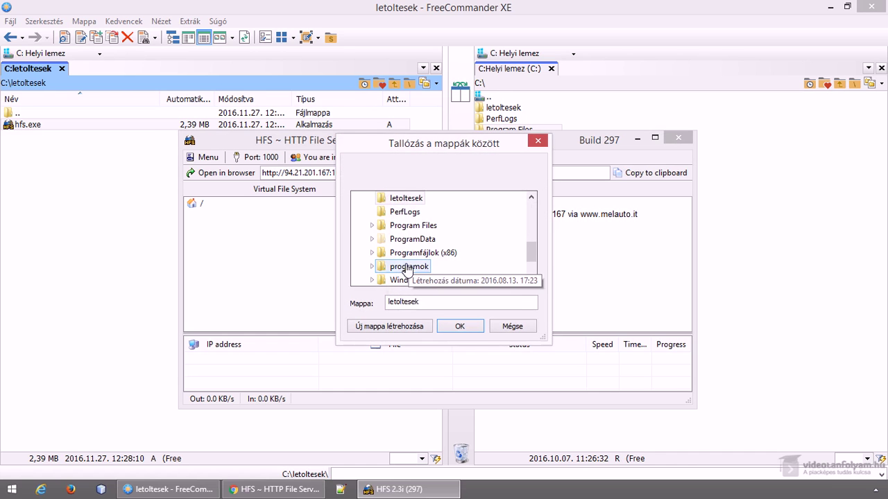
pyautogui.click(405, 262)
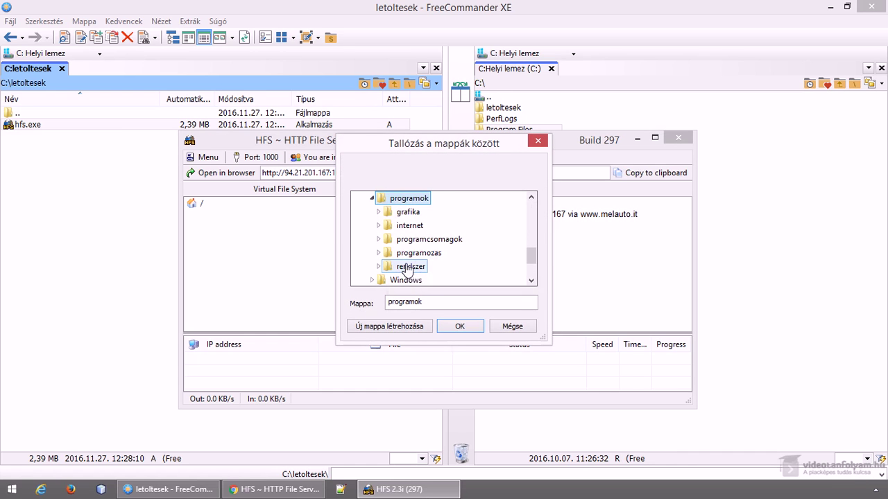
pyautogui.click(461, 327)
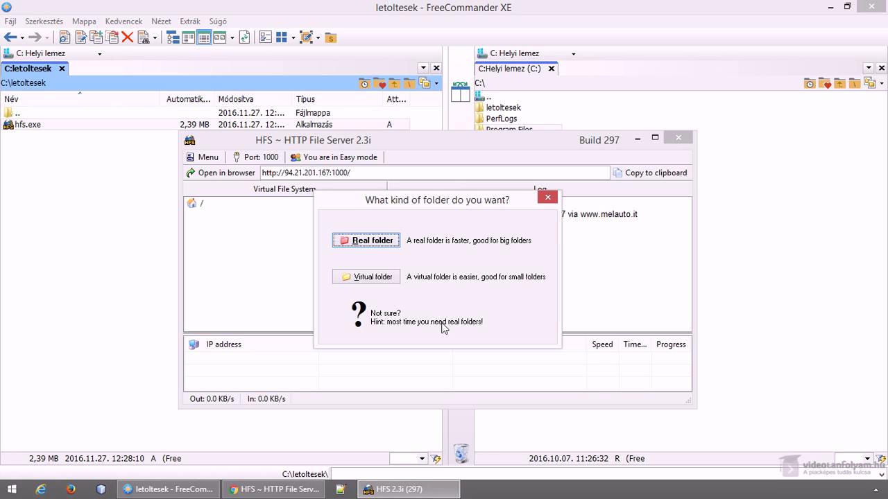
pyautogui.click(368, 242)
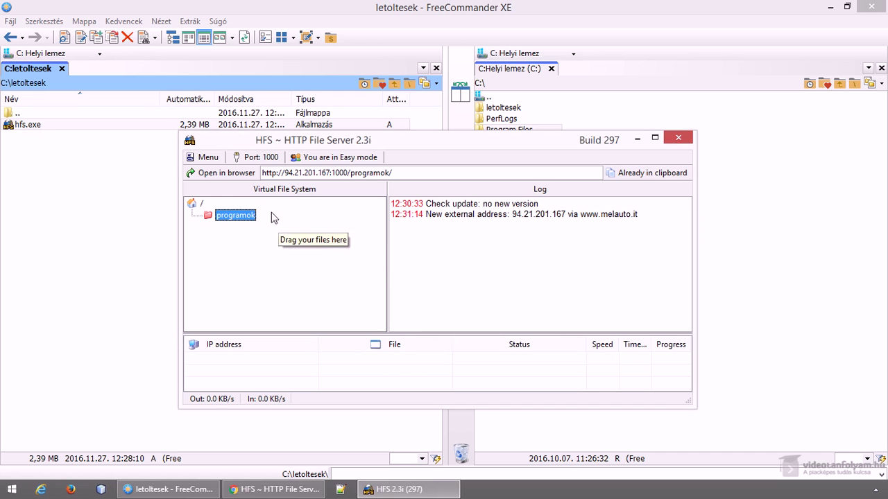
# - Open the shared programok folder in the browser, review its HFS address, and browse to programcsomagok/OpenOffice
pyautogui.click(219, 175)
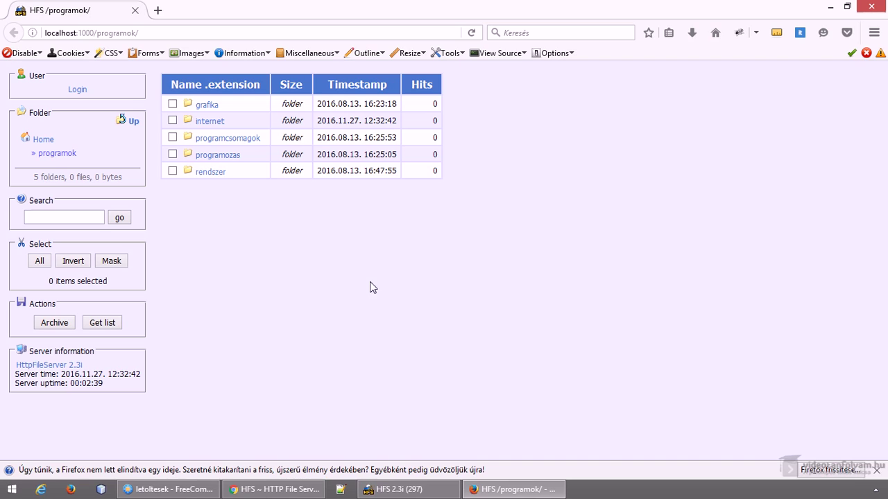
pyautogui.click(195, 181)
pyautogui.click(409, 489)
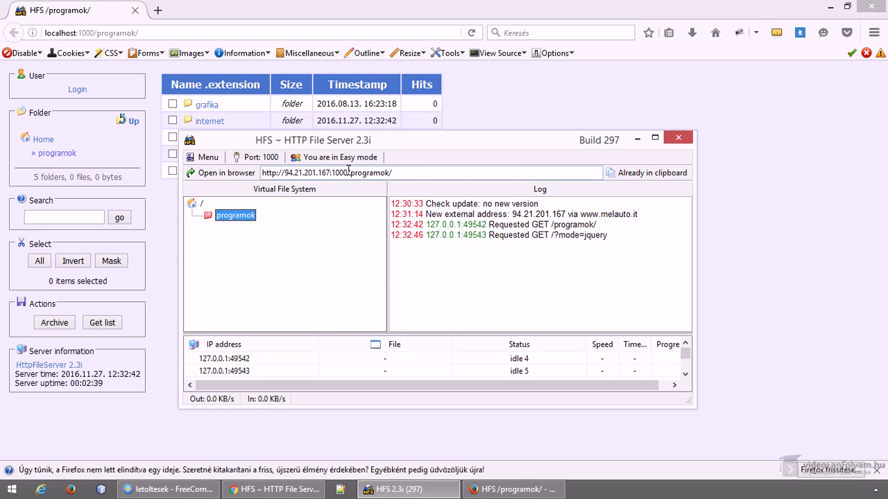
pyautogui.moveTo(348, 173); pyautogui.dragTo(262, 173)
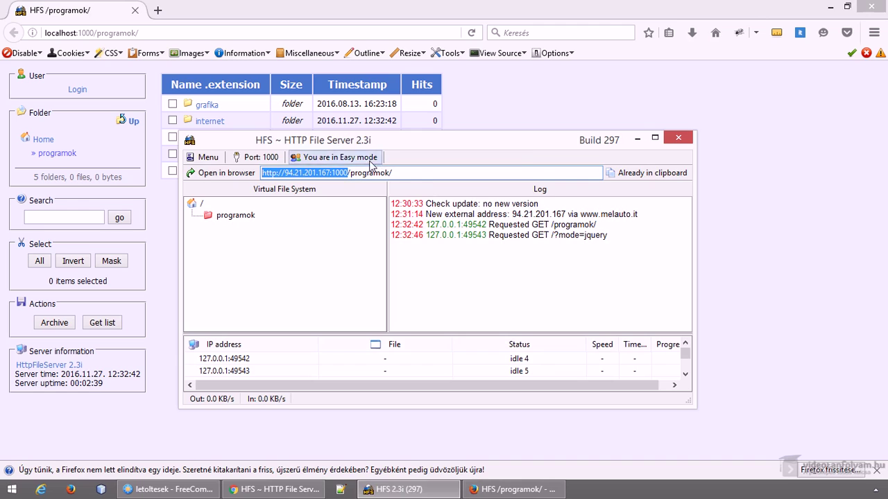
pyautogui.click(481, 101)
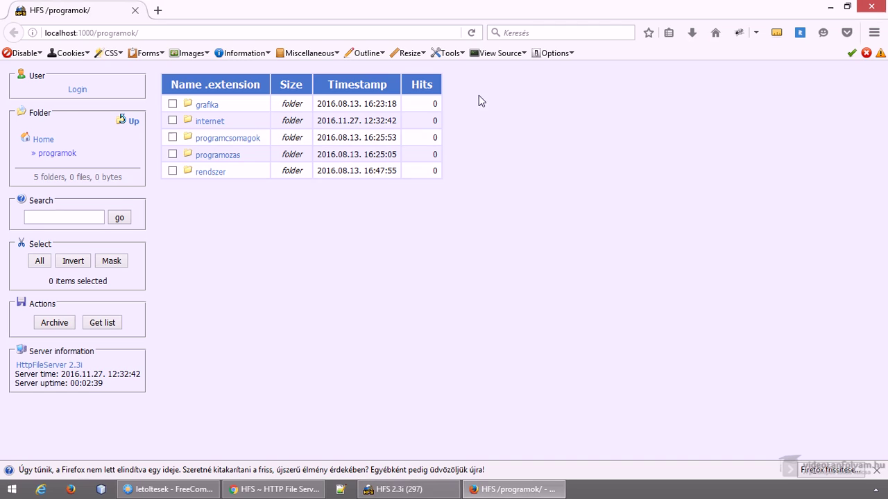
pyautogui.click(221, 142)
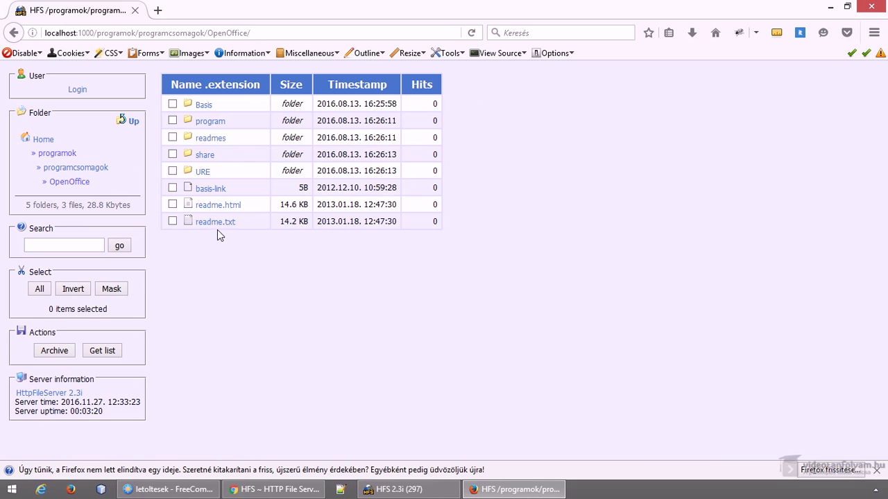
# - Search for "free download manager" in a new Firefox tab and open the freedownloadmanager.org site
pyautogui.click(158, 11)
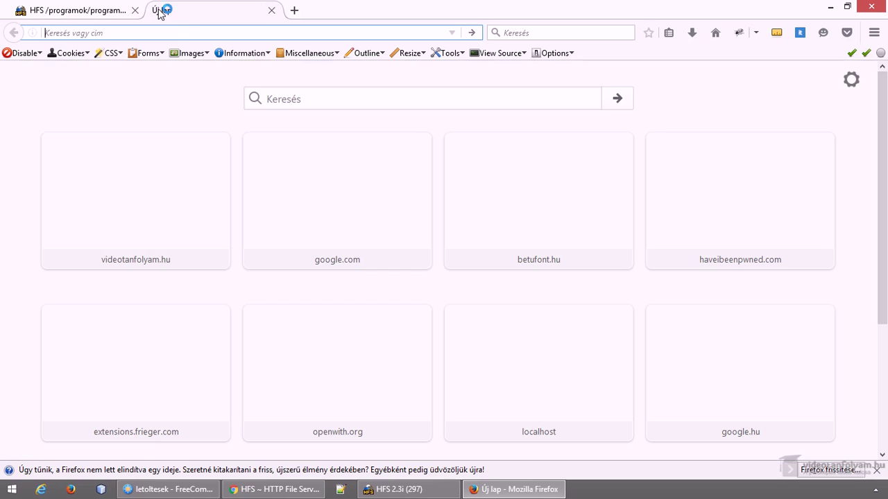
pyautogui.write('free dow')
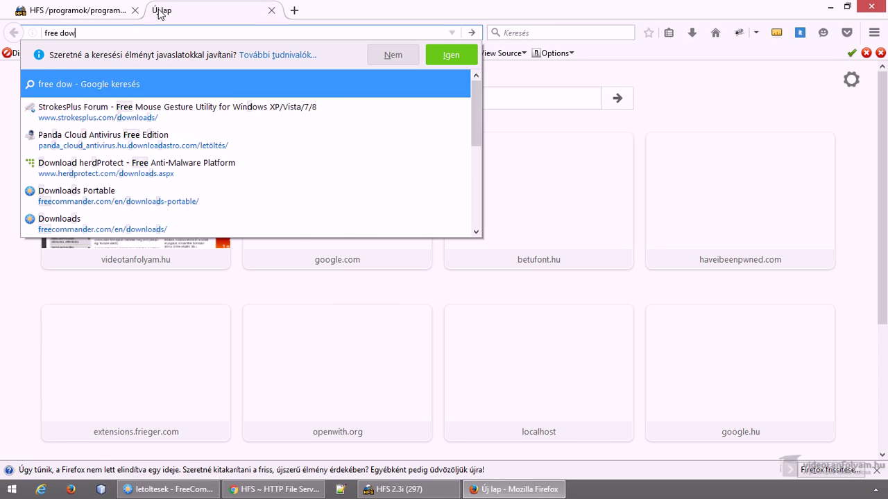
pyautogui.write('nload manager')
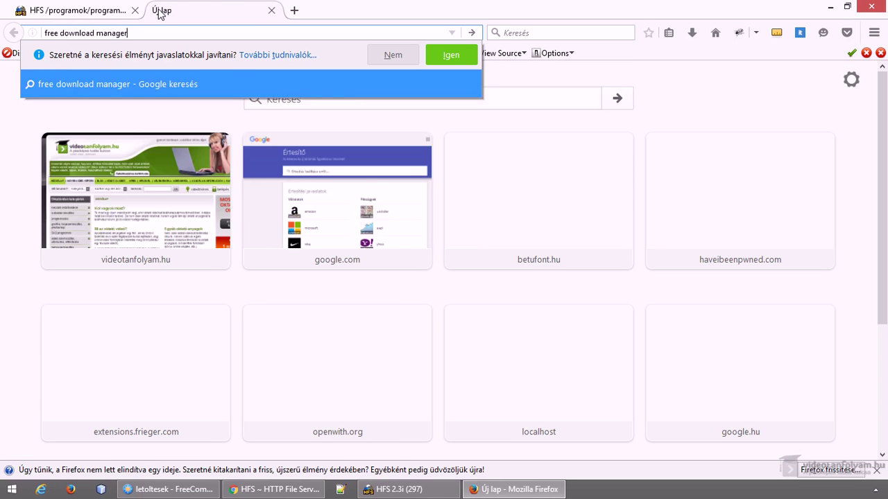
pyautogui.press('Return')
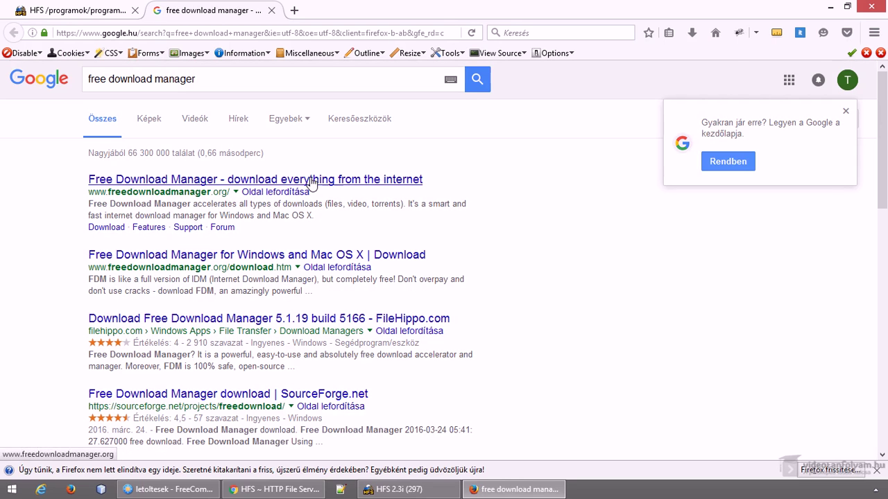
pyautogui.click(311, 181)
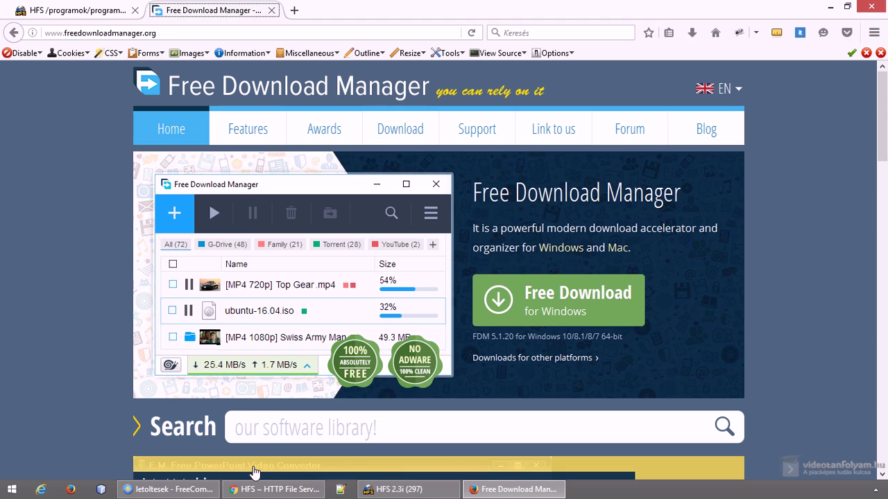
# - Switch to Chrome and read the DIGI NAT article on LOGOUT.hu about provider NAT and public IPv4 addresses
pyautogui.click(260, 489)
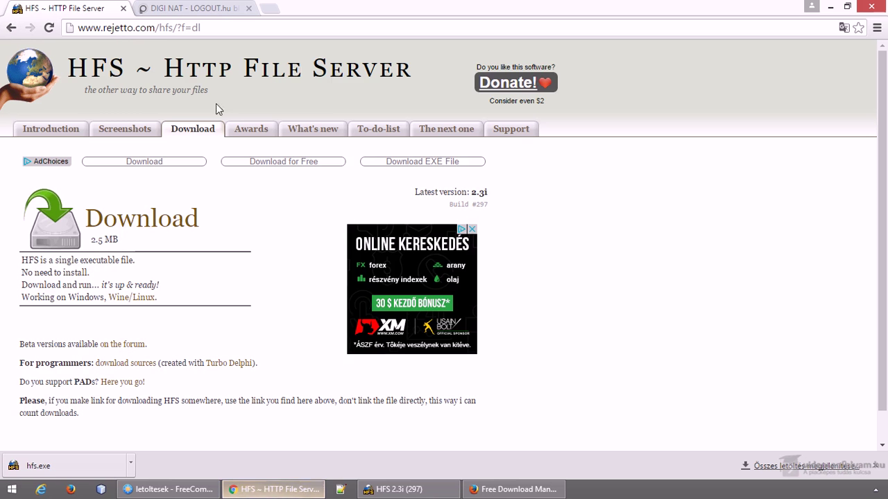
pyautogui.click(173, 14)
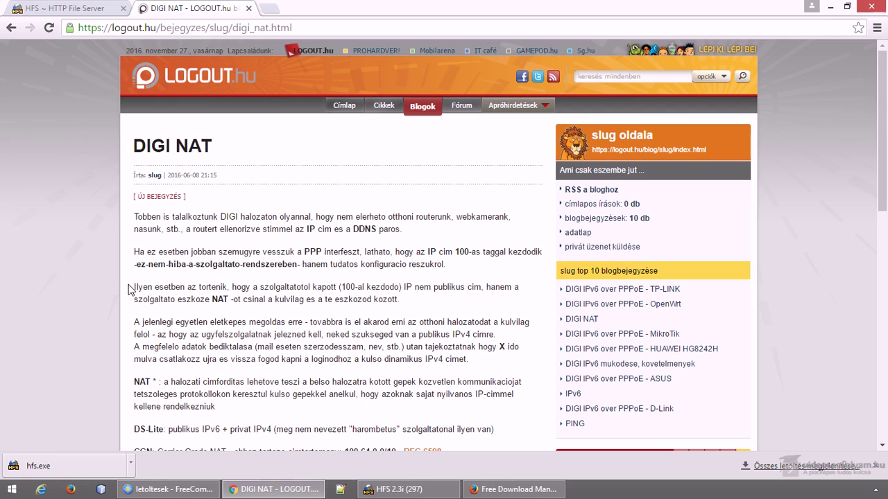
pyautogui.scroll(-2, 135, 290)
pyautogui.scroll(2, 135, 289)
# - Switch to HFS and view the speed limit setting, leaving it without a limit
pyautogui.click(399, 489)
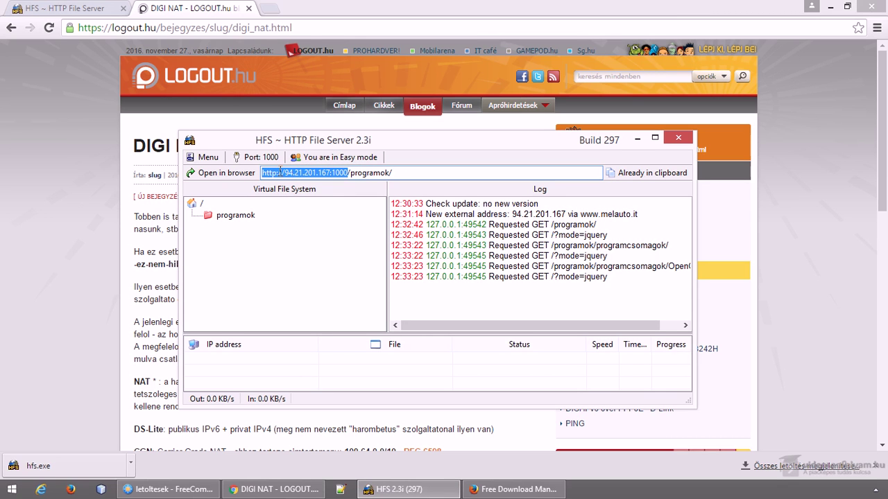
pyautogui.click(210, 159)
pyautogui.moveTo(237, 206)
pyautogui.moveTo(243, 248)
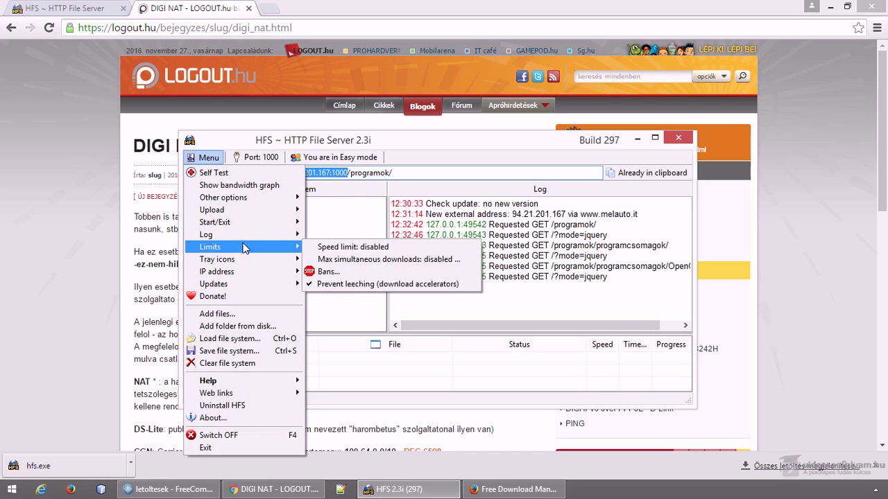
pyautogui.click(353, 248)
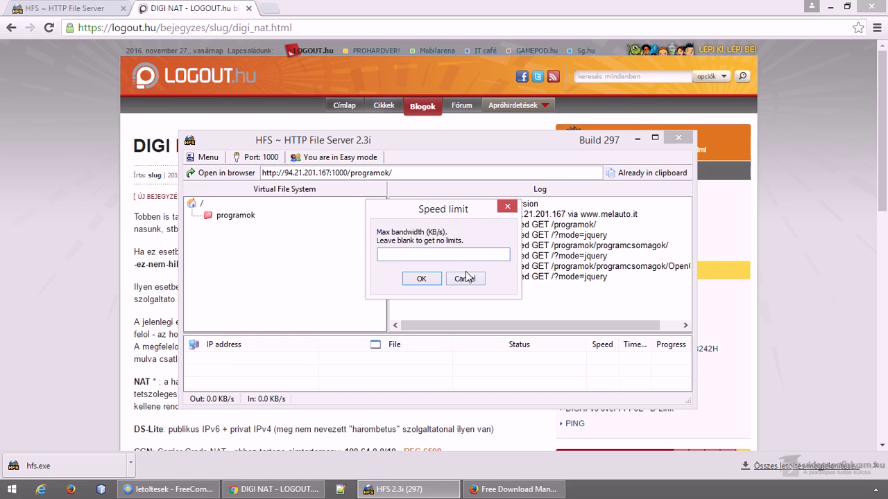
pyautogui.click(465, 279)
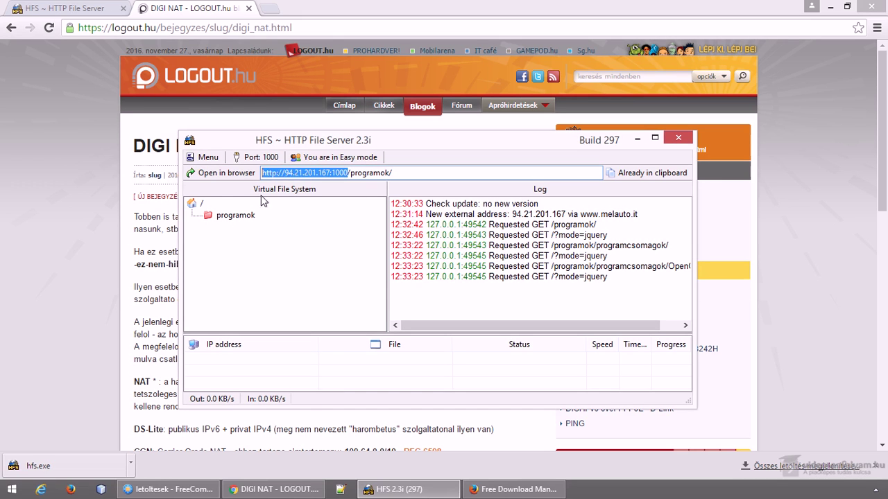
# - View the setting for maximum simultaneous downloads and dismiss it without entering a limit
pyautogui.click(210, 158)
pyautogui.moveTo(273, 250)
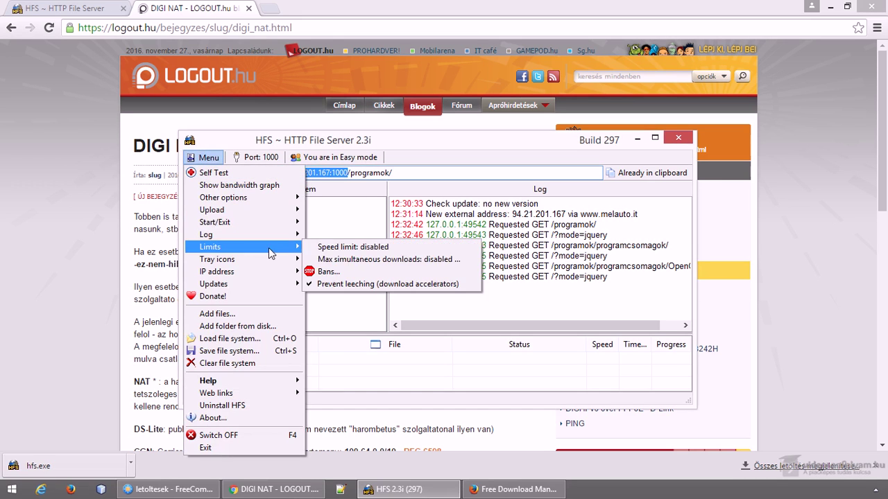
pyautogui.click(387, 260)
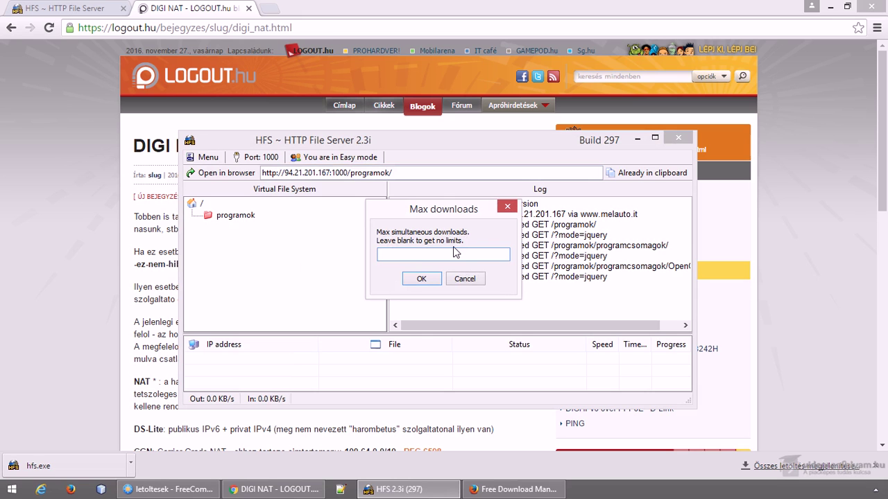
pyautogui.click(465, 278)
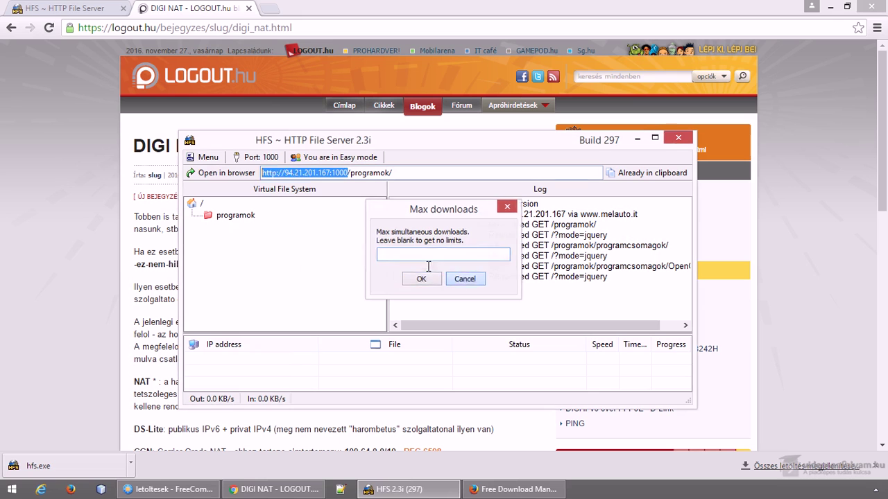
# - Look over the HFS commands for saving and loading the file system without running them
pyautogui.click(209, 158)
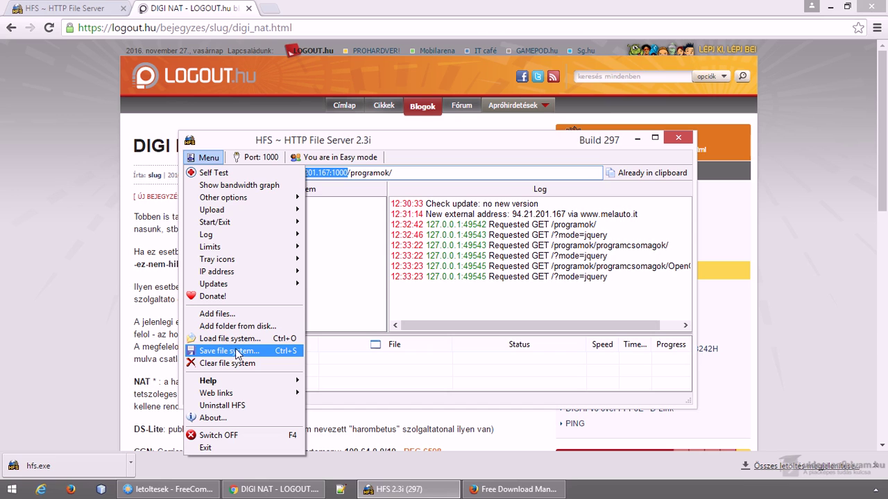
pyautogui.click(338, 270)
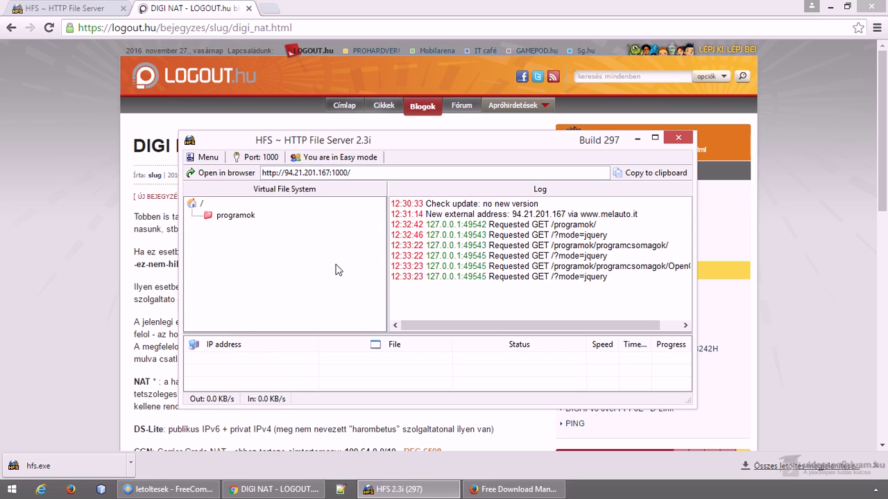
pyautogui.click(209, 158)
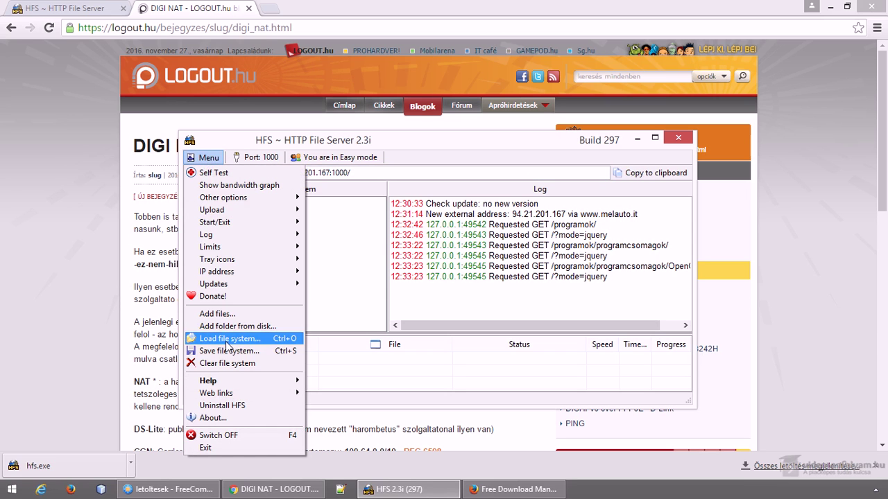
pyautogui.click(414, 164)
# - Switch HFS from Easy mode to Expert mode and review the extended Limits options
pyautogui.click(352, 160)
pyautogui.click(209, 158)
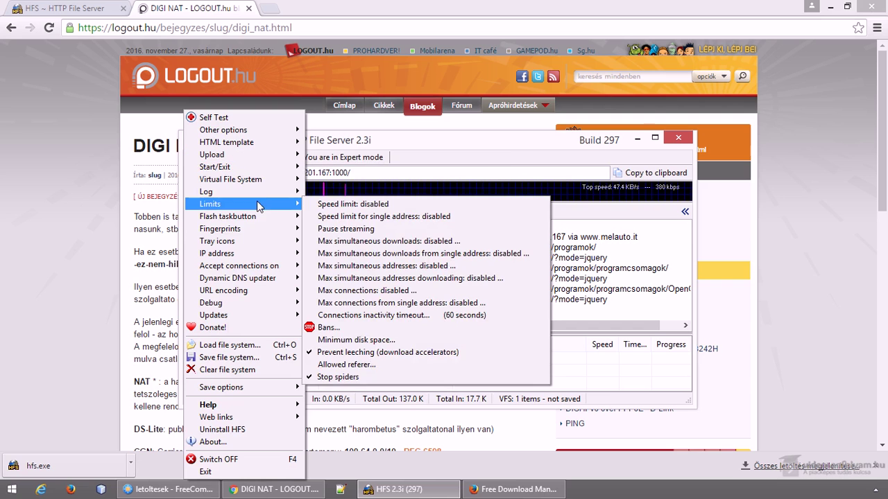
pyautogui.click(418, 138)
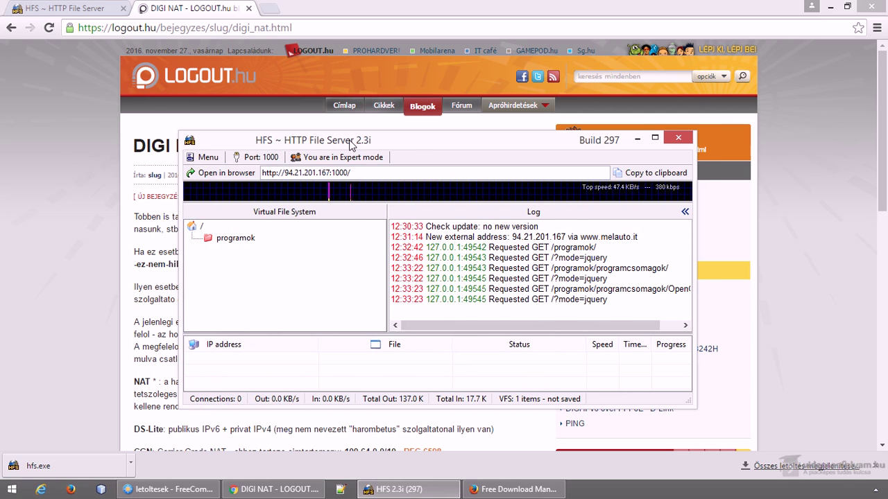
# - Return to the DIGI NAT article in Chrome and skim its explanation of NAT, DS-Lite and CGN
pyautogui.click(104, 131)
pyautogui.scroll(-2, 173, 228)
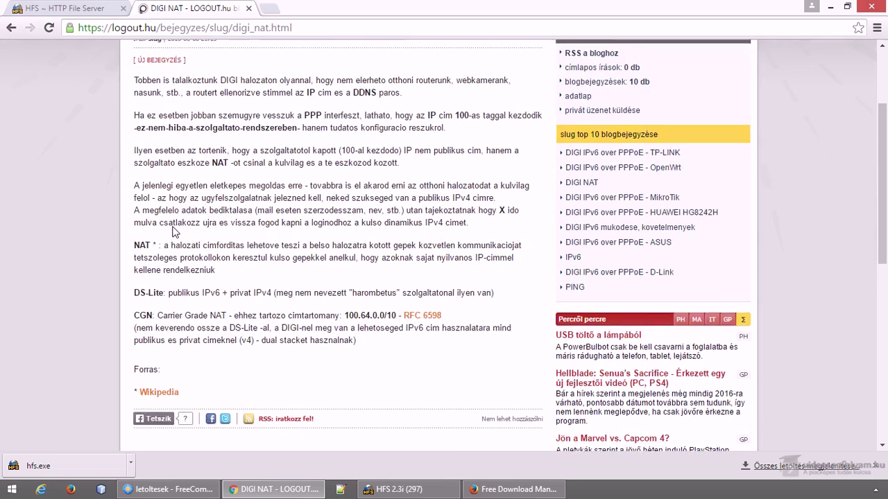
pyautogui.scroll(2, 178, 229)
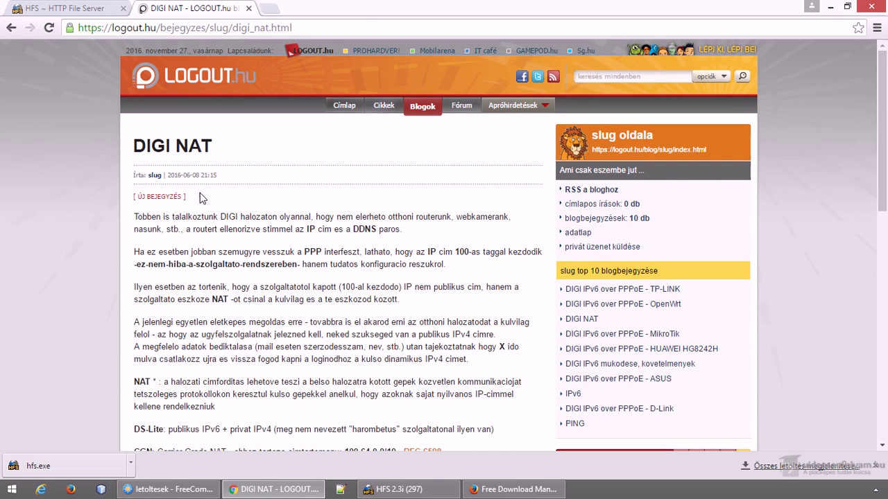
# - Switch to FreeCommander, add the PerfLogs folder on C: to HFS, and check the HFS virtual file system
pyautogui.click(188, 489)
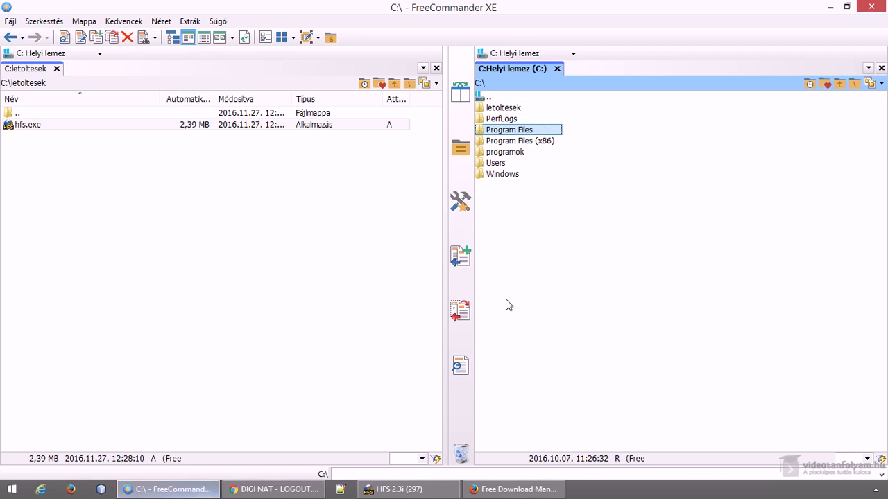
pyautogui.rightClick(530, 131)
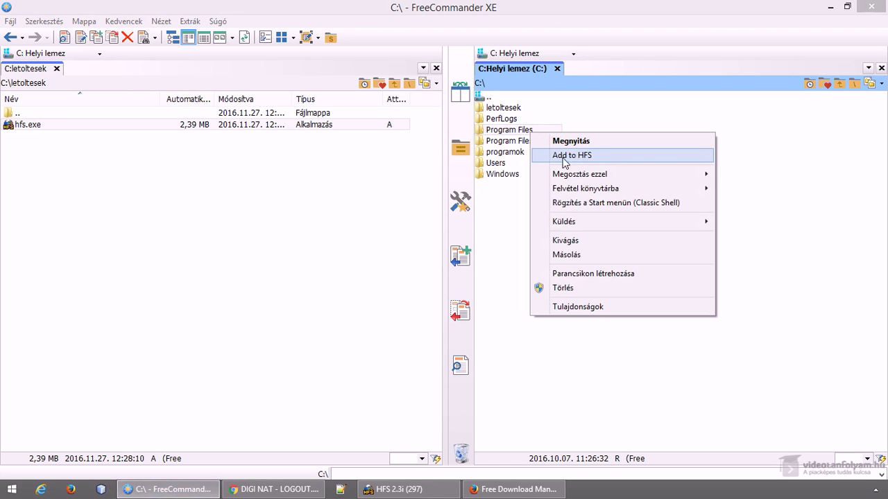
pyautogui.press('Escape')
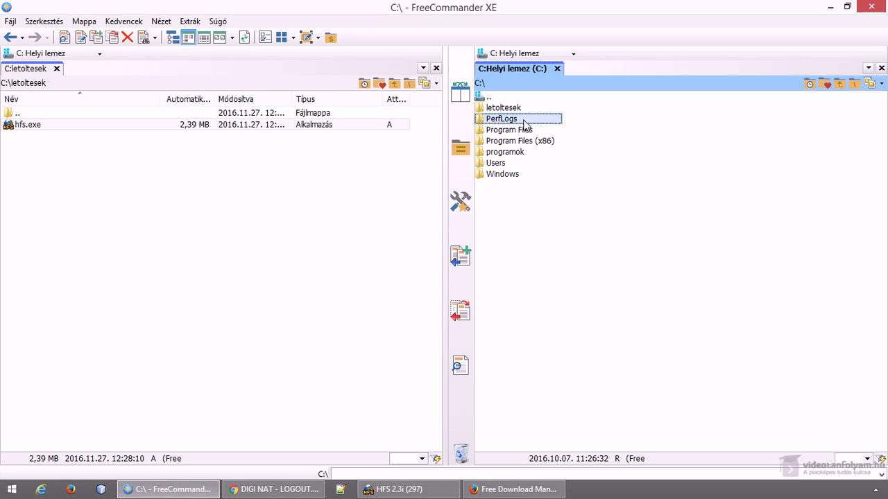
pyautogui.rightClick(524, 121)
pyautogui.click(558, 143)
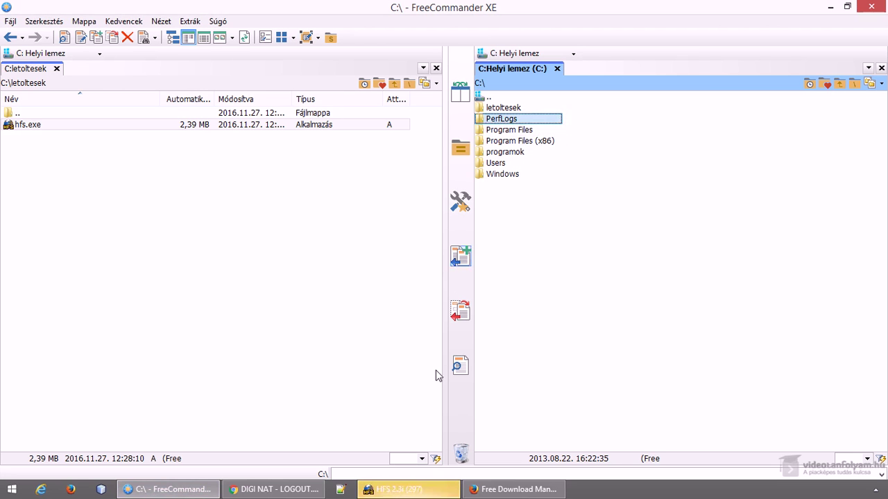
pyautogui.click(417, 488)
pyautogui.click(366, 240)
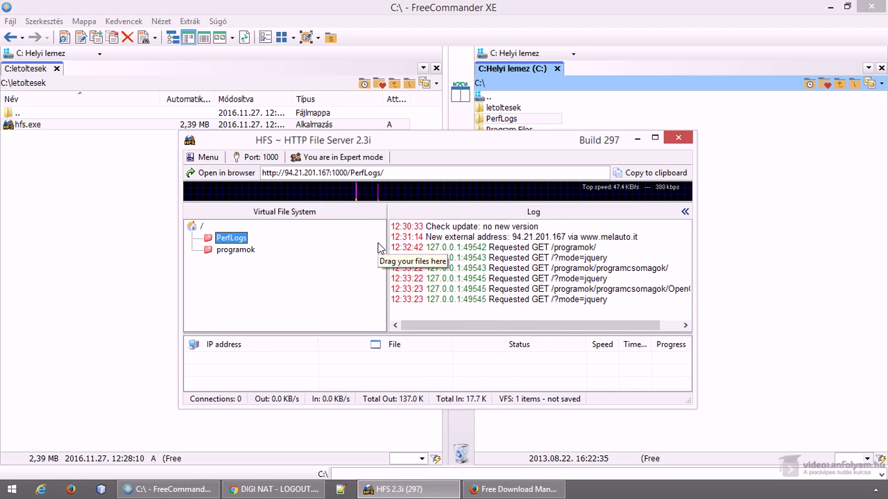